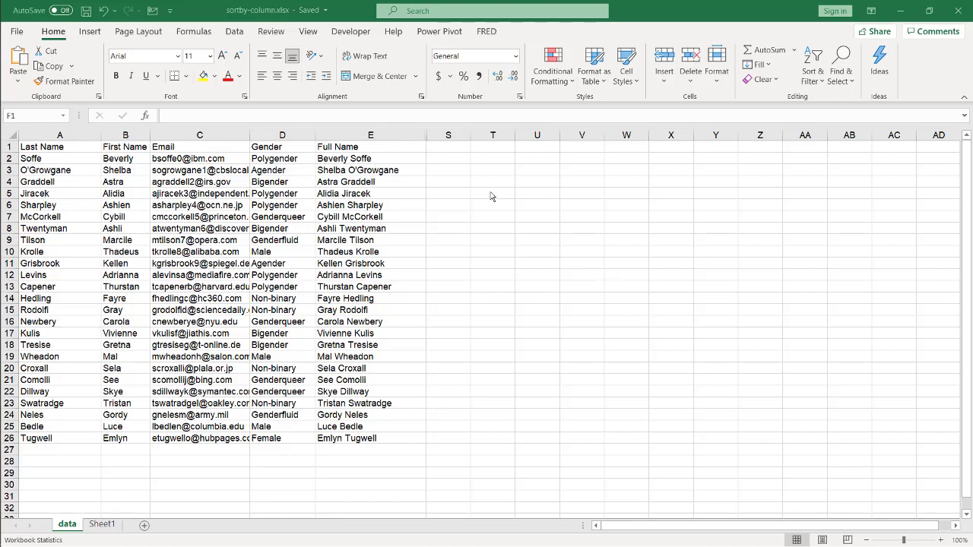
- Unhide the hidden columns between column E and column S on the data sheet
click(493, 251)
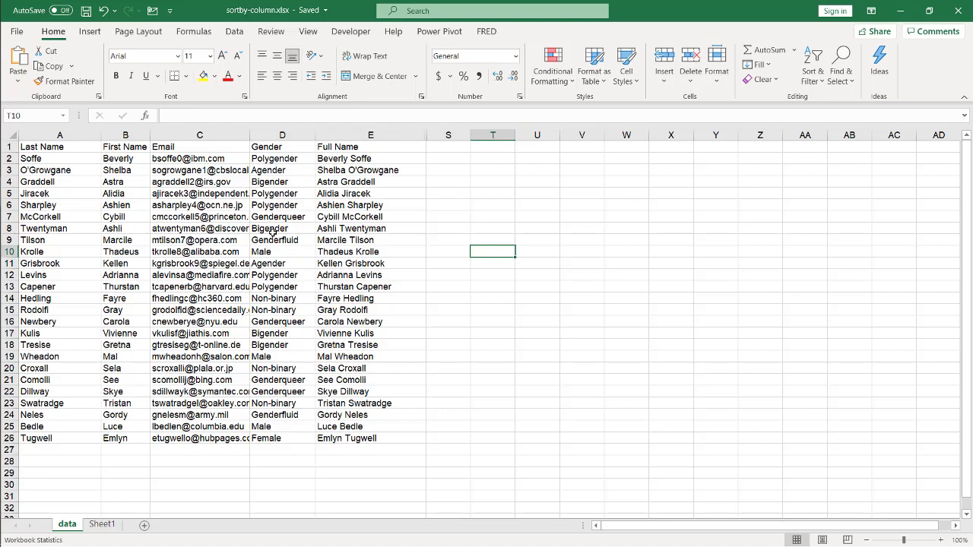
click(397, 134)
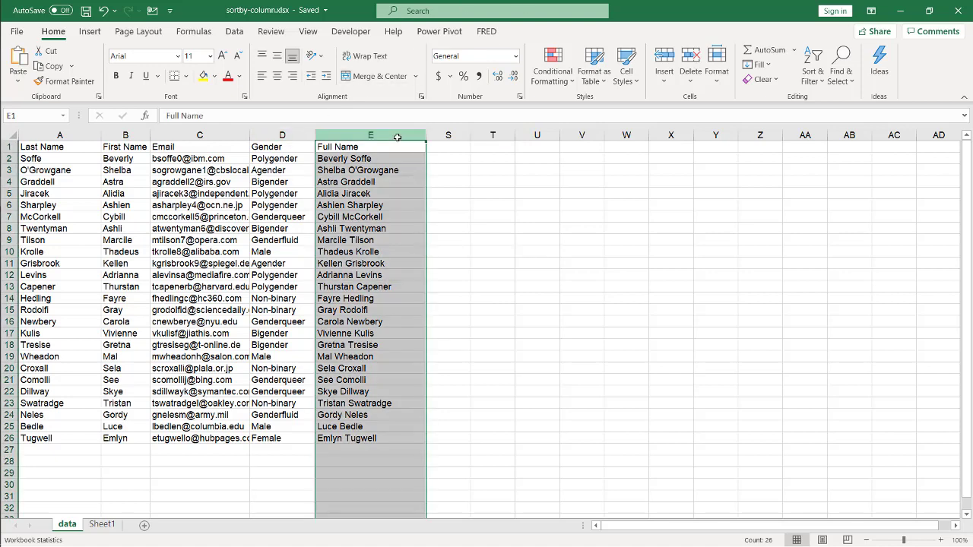
shift+click(448, 135)
right_click(449, 135)
click(485, 351)
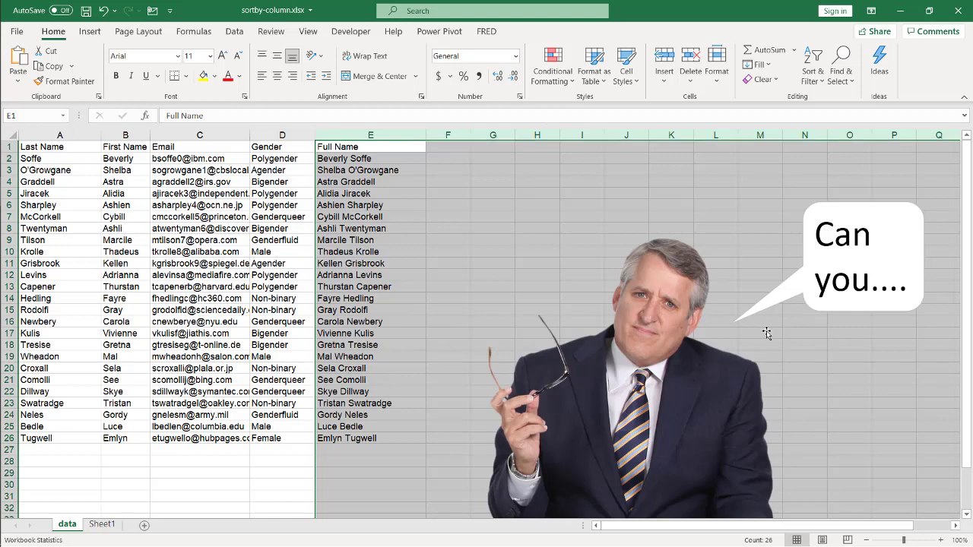
click(856, 410)
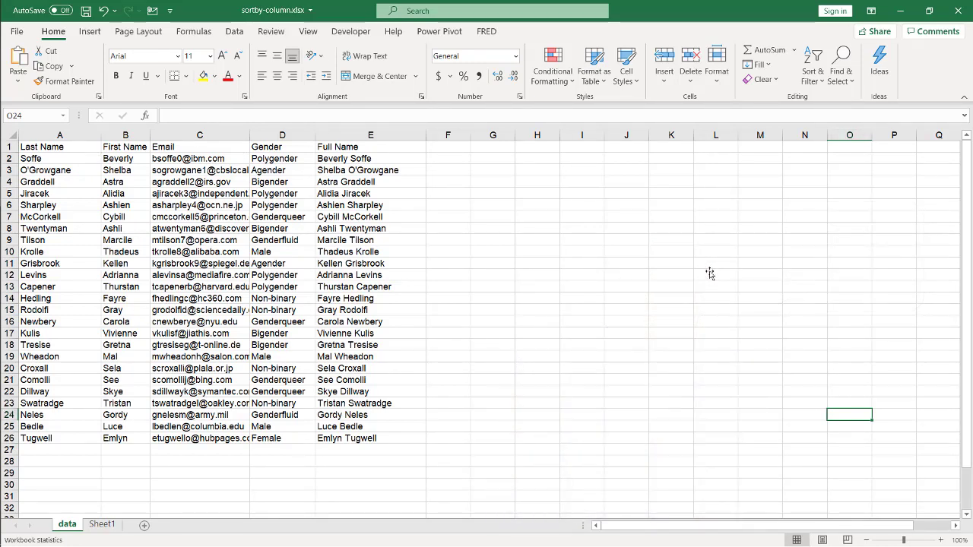
- Move the Last Name column directly before the Email column using Insert Cut Cells, and undo the move
click(126, 133)
click(67, 135)
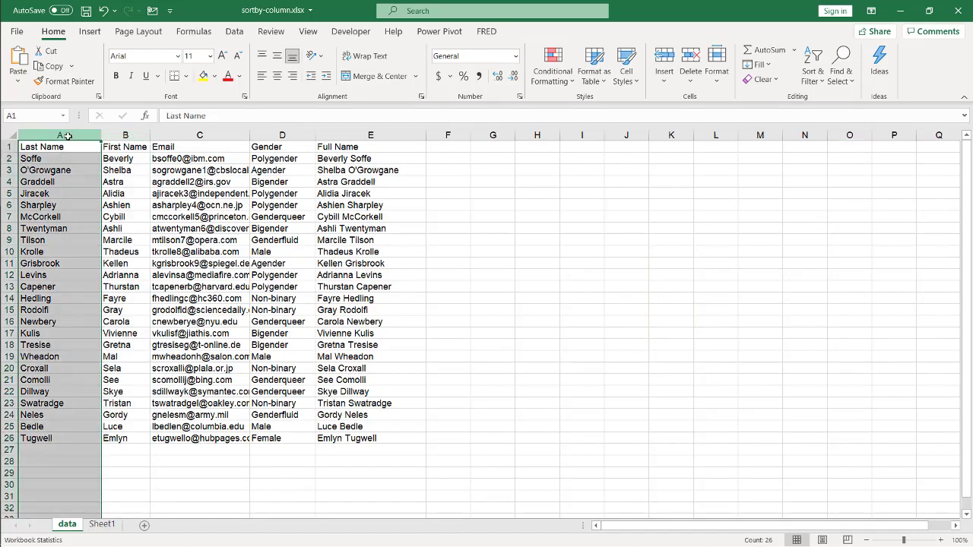
key(ctrl+x)
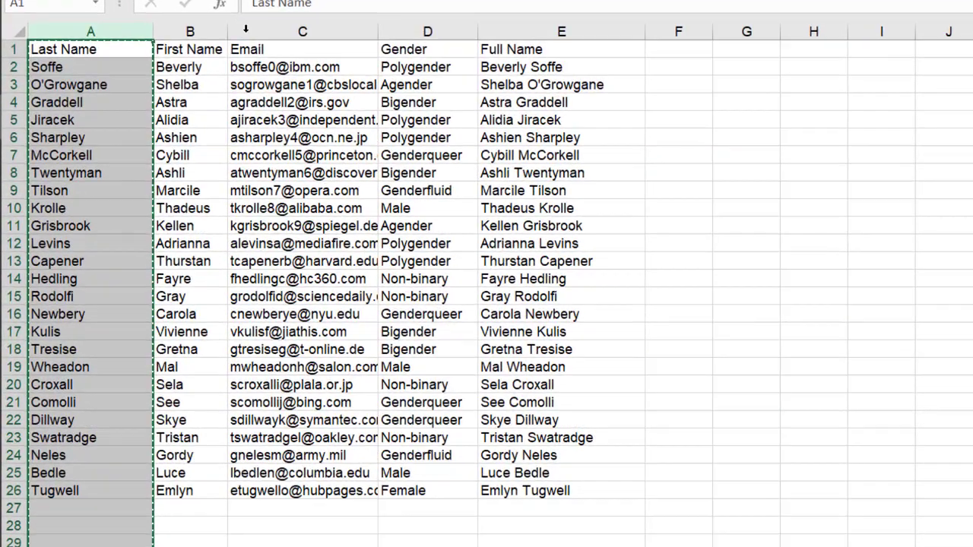
click(165, 135)
right_click(248, 27)
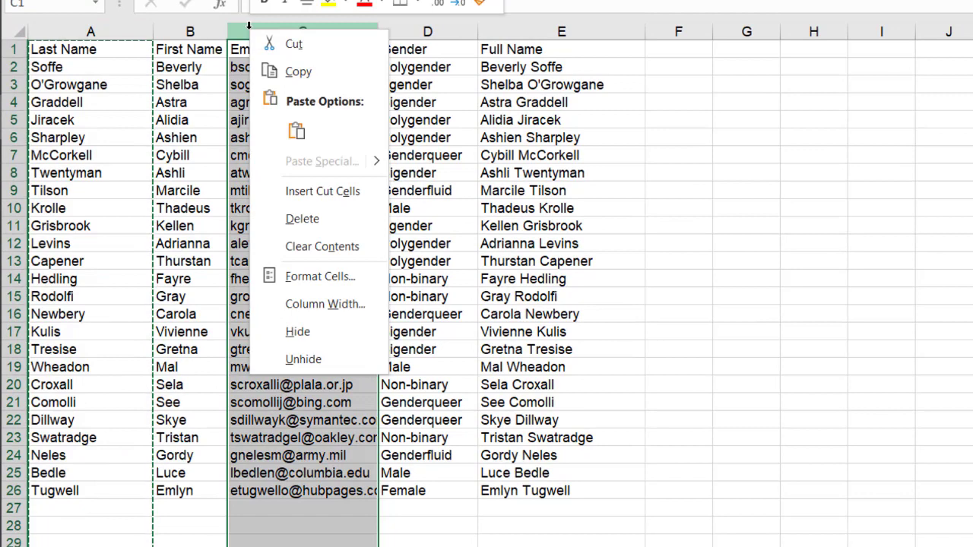
click(316, 191)
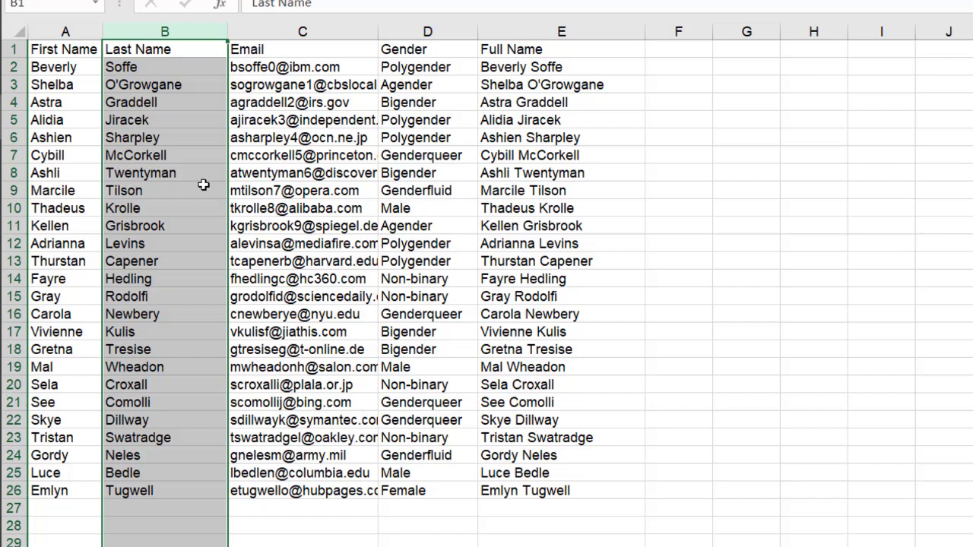
key(ctrl+z)
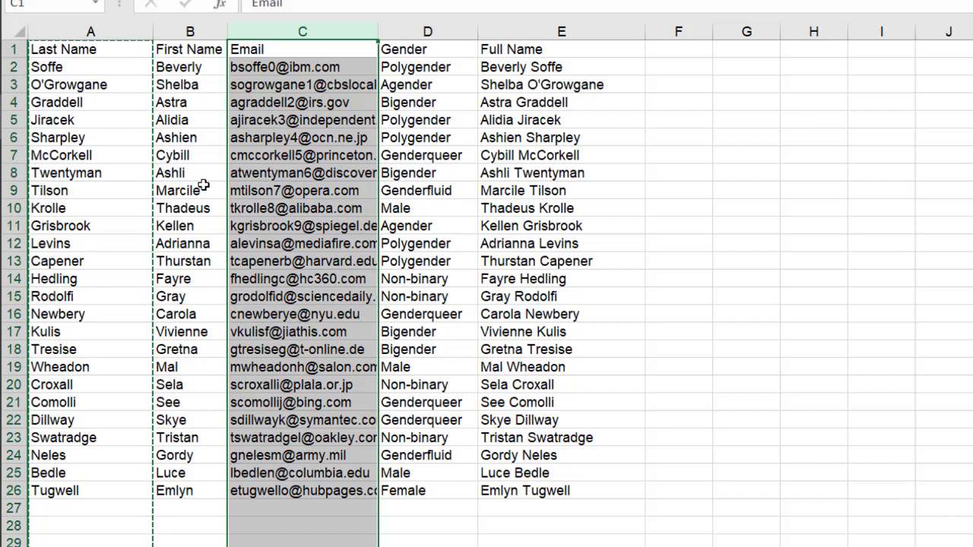
click(695, 47)
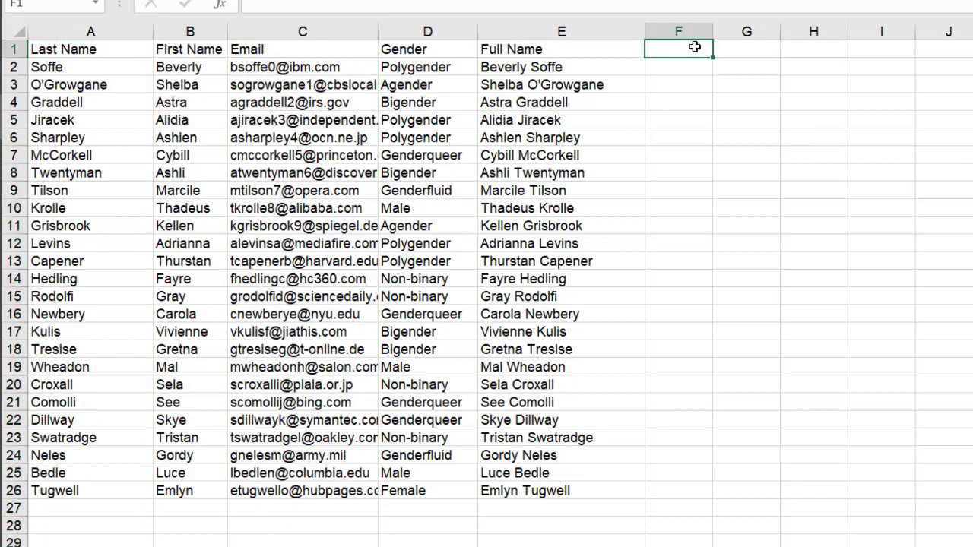
- Try rearranging the columns directly by moving First Name before Last Name and Full Name before Email, and undo both moves
click(202, 32)
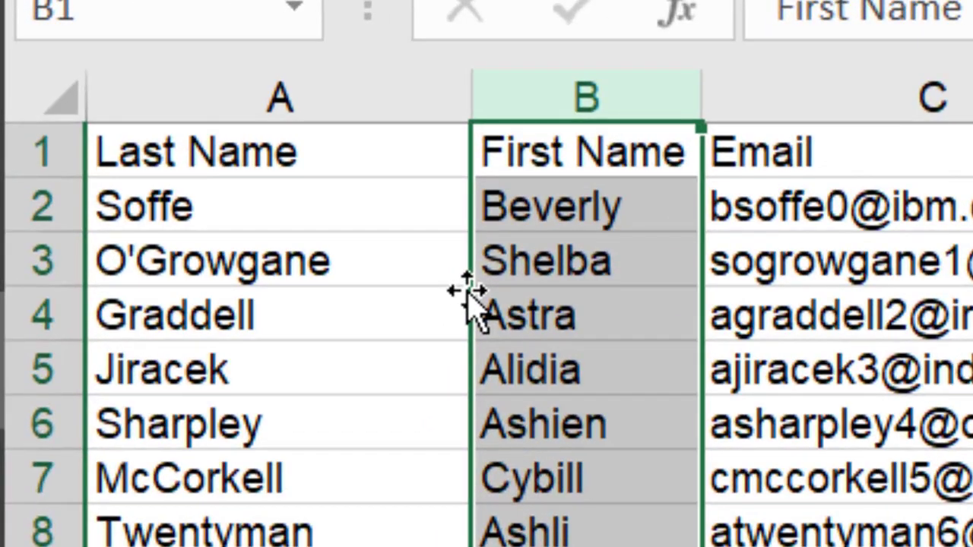
drag(468, 293, 211, 282)
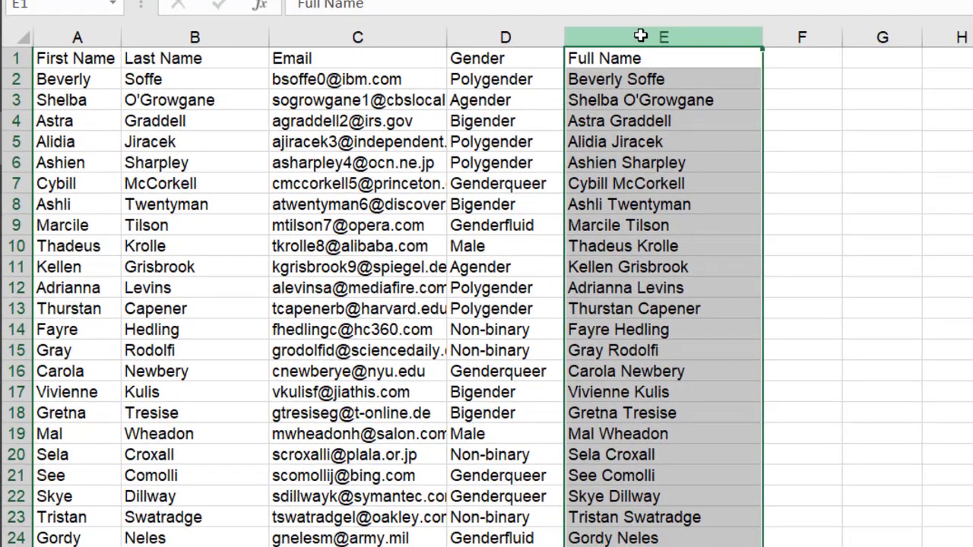
drag(560, 144, 313, 216)
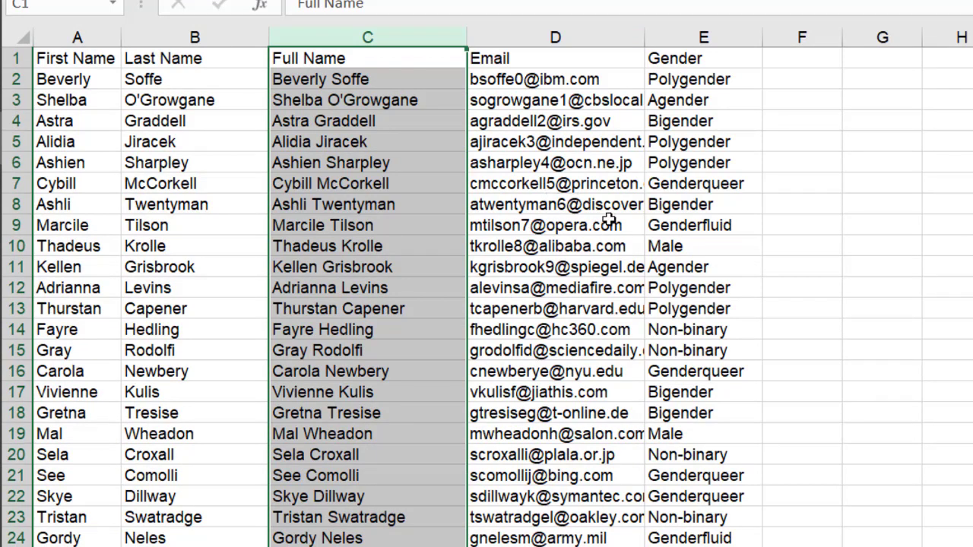
drag(610, 219, 609, 220)
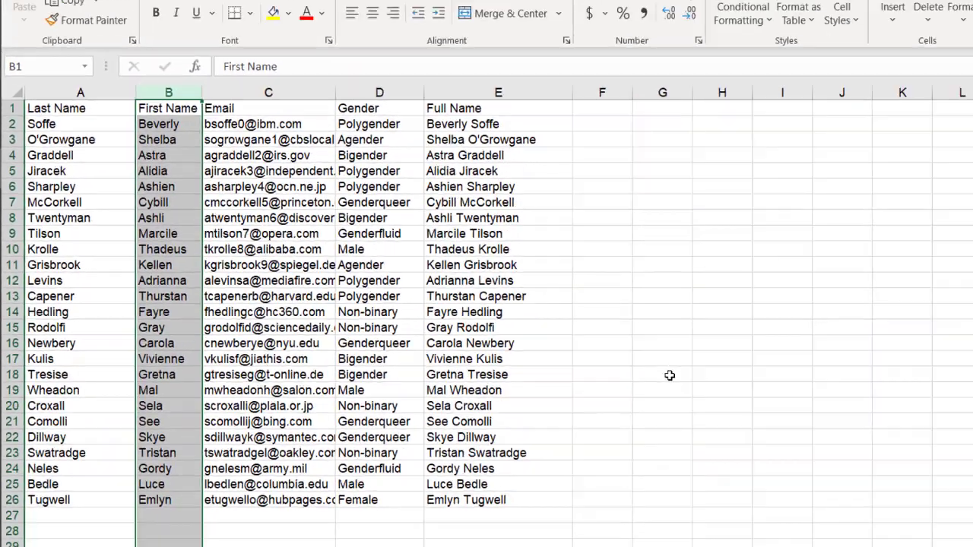
click(884, 415)
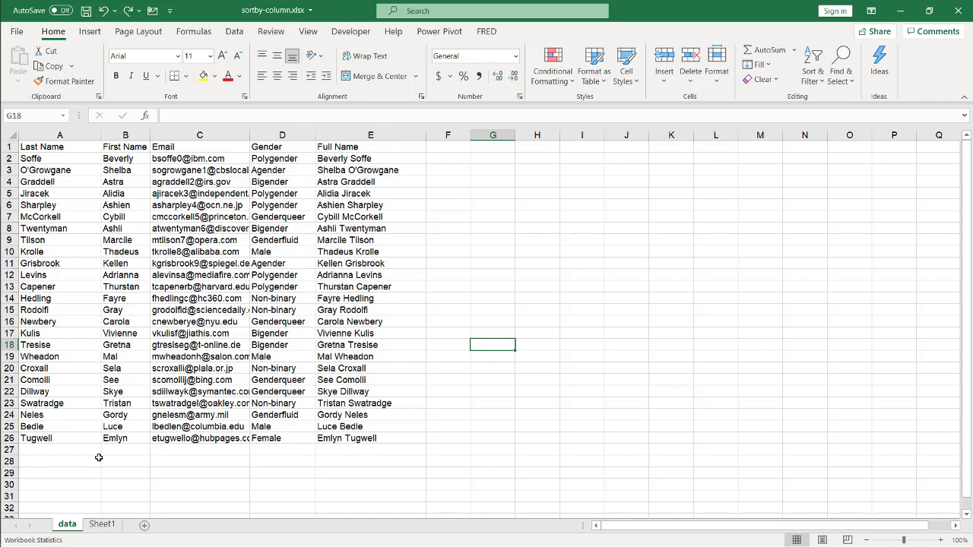
- Enter the column order numbers 2, 1, 5, 4 and 3 in cells A29 to E29 below the data
click(119, 472)
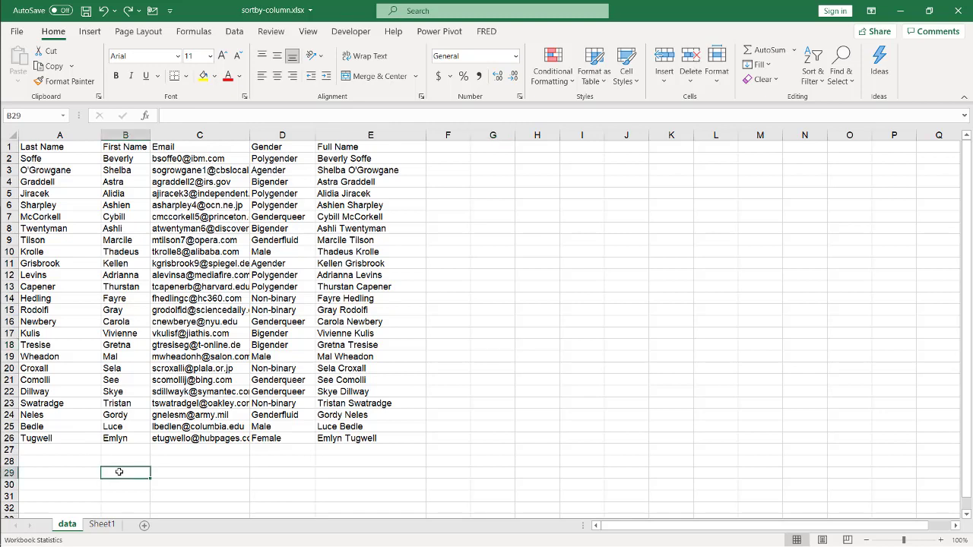
text(1)
click(76, 474)
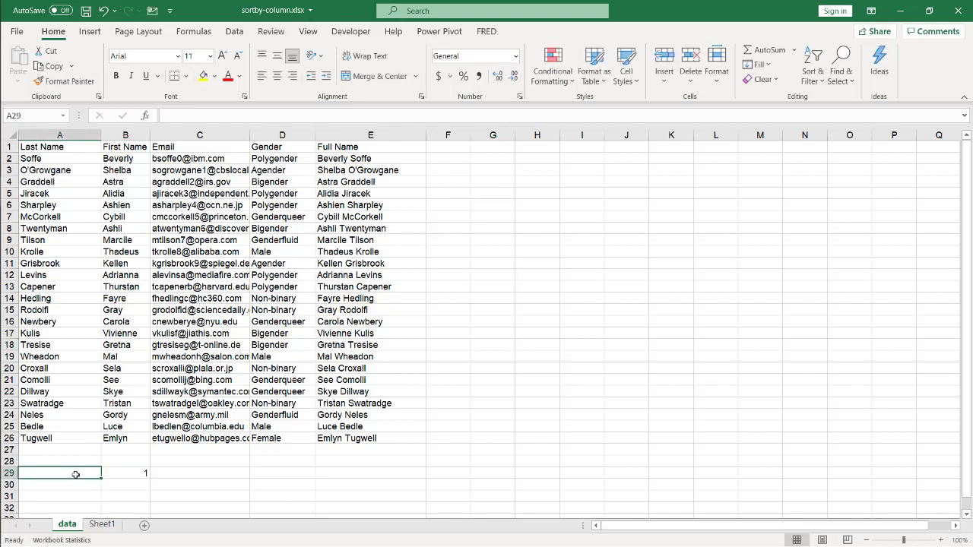
text(2)
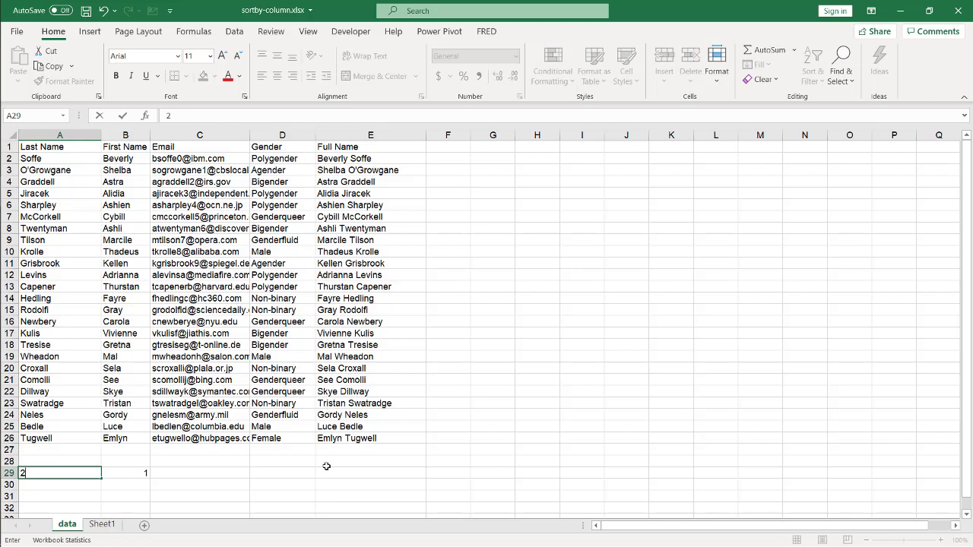
click(350, 472)
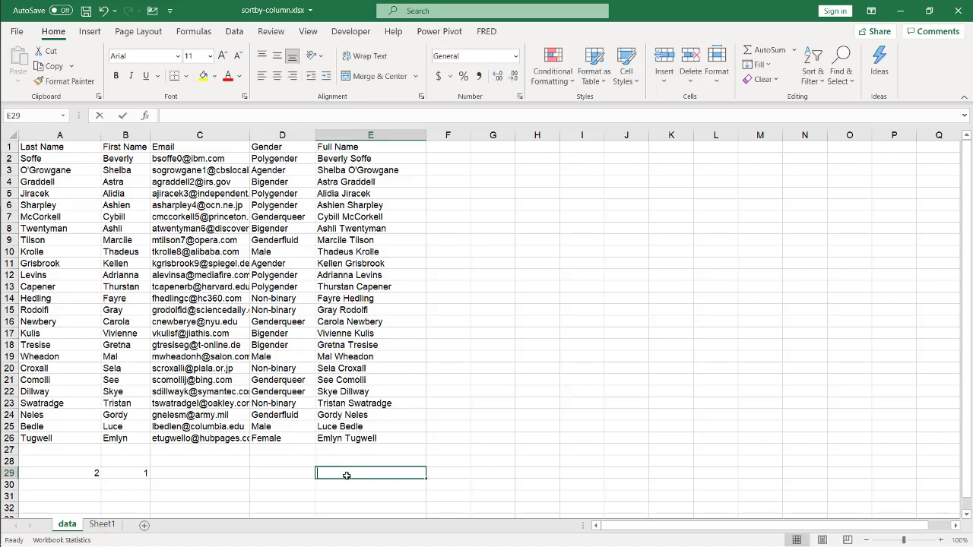
text(3)
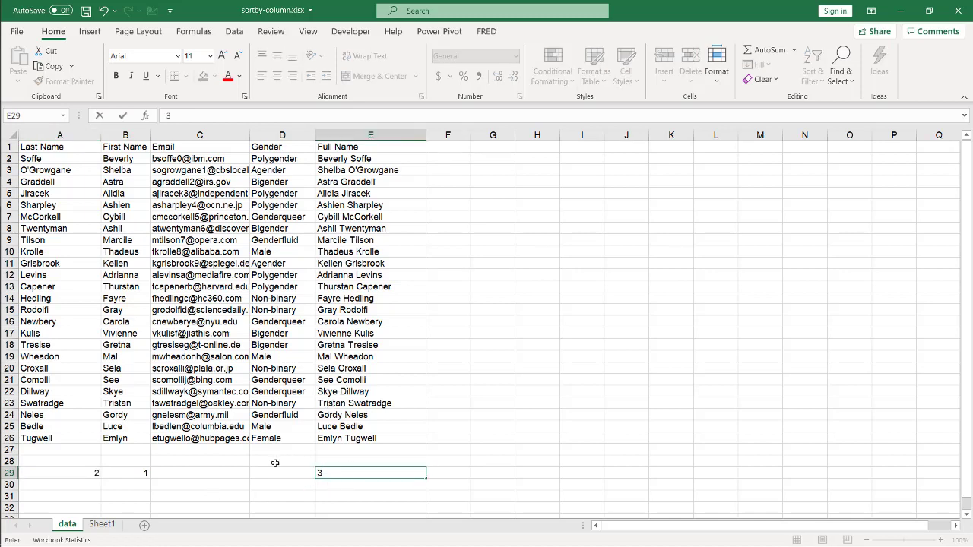
click(268, 472)
text(4)
click(228, 472)
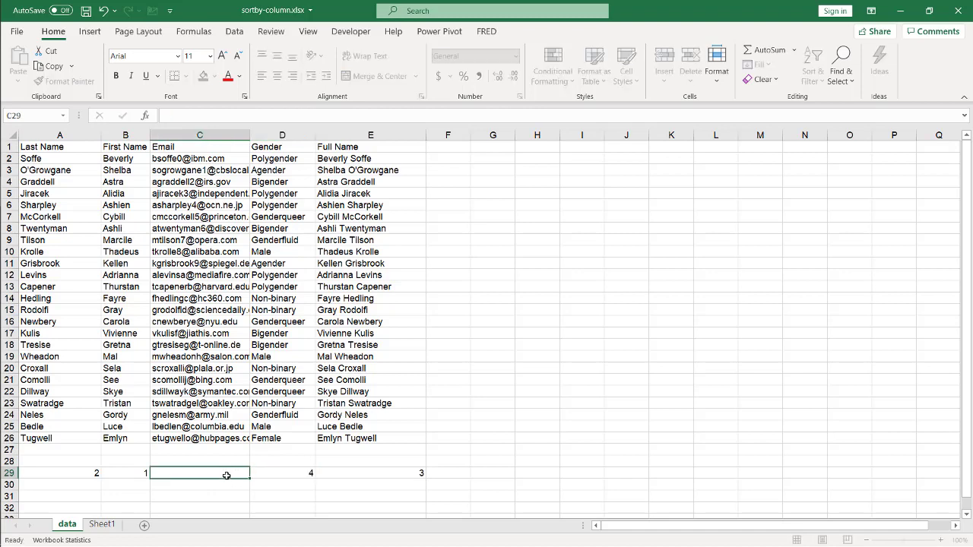
text(5)
click(270, 493)
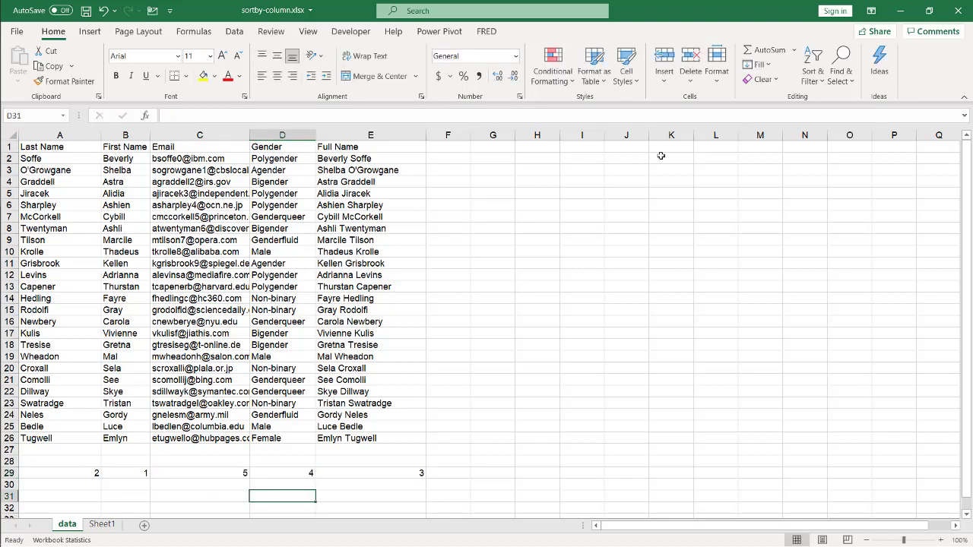
- Enter the formula =SORTBY(A1:E26,A29:E29) in cell H1 to output the table with its columns reordered
double_click(525, 148)
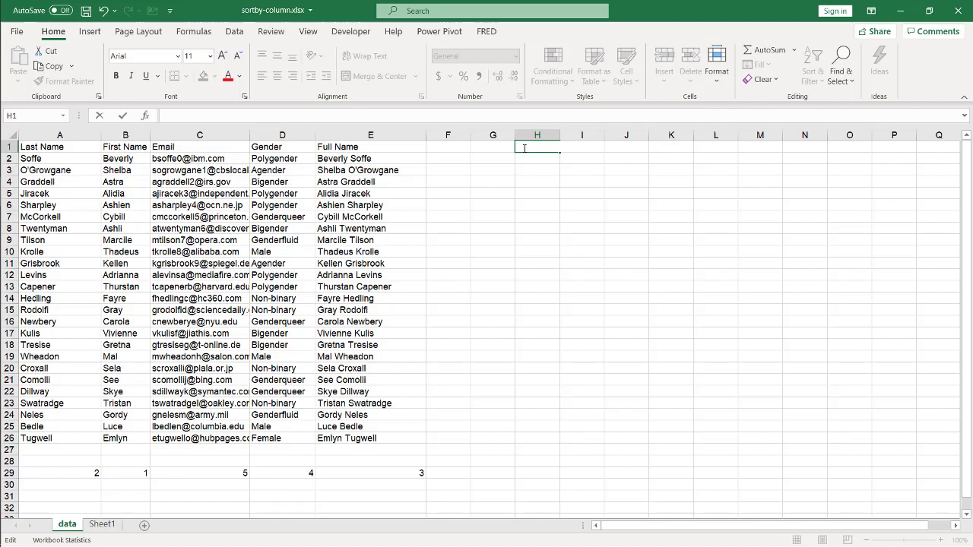
text(=sort)
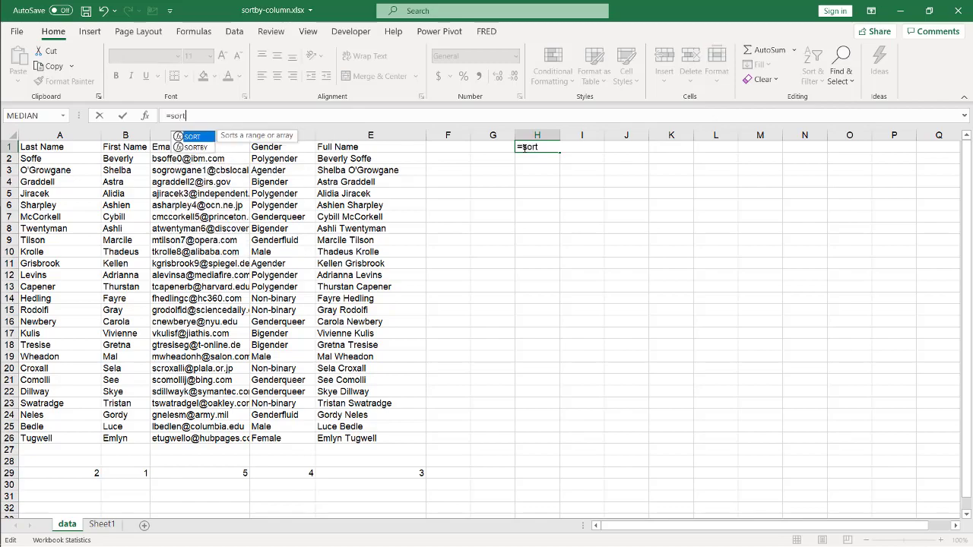
text(b)
key(Tab)
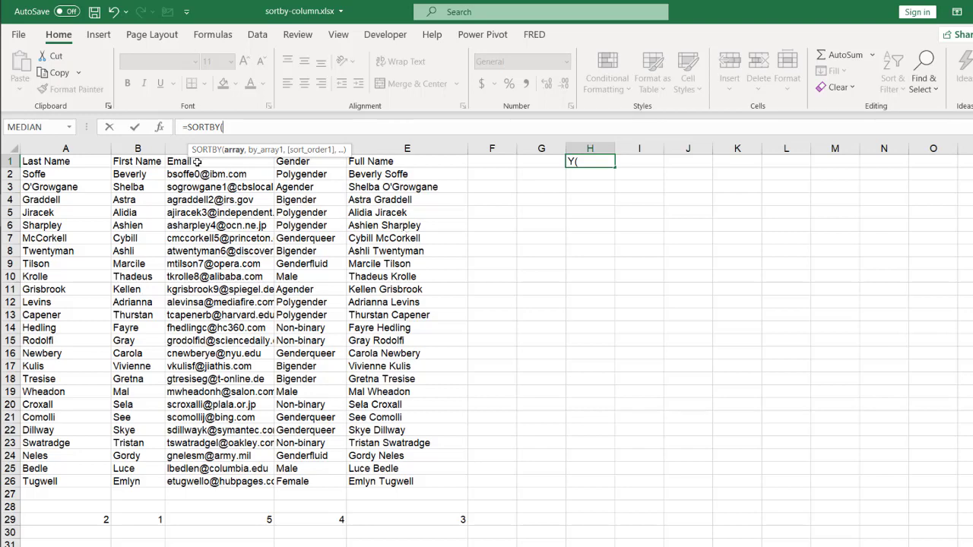
drag(68, 161, 405, 483)
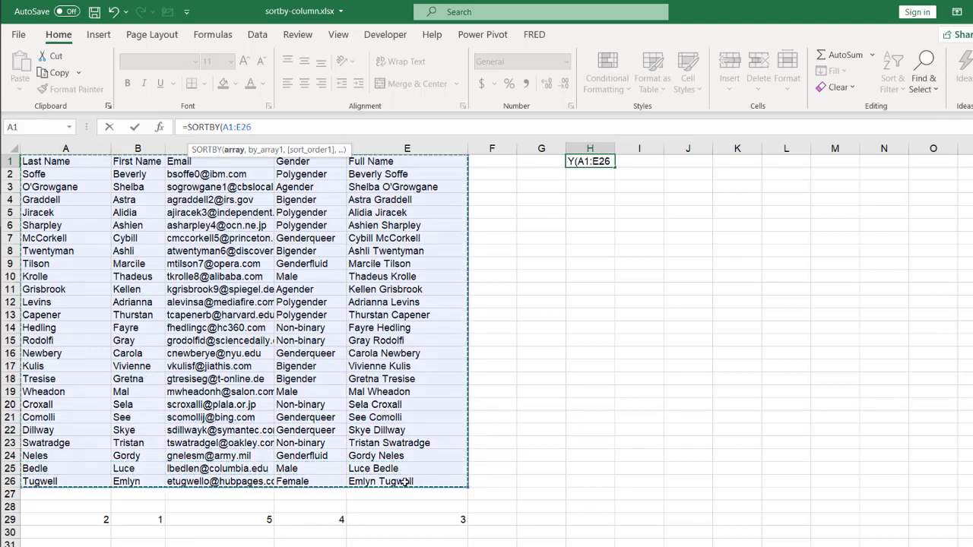
text(,)
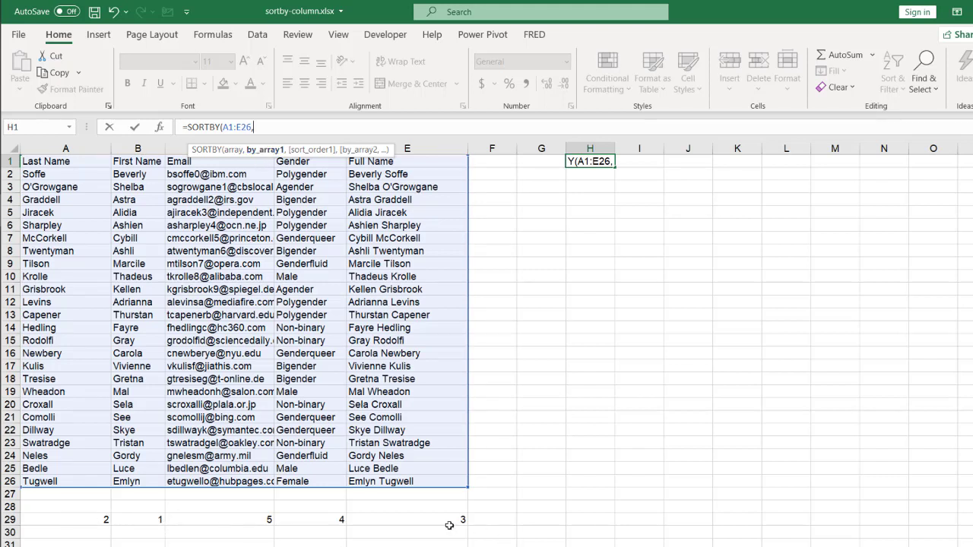
drag(82, 520, 449, 521)
text(,)
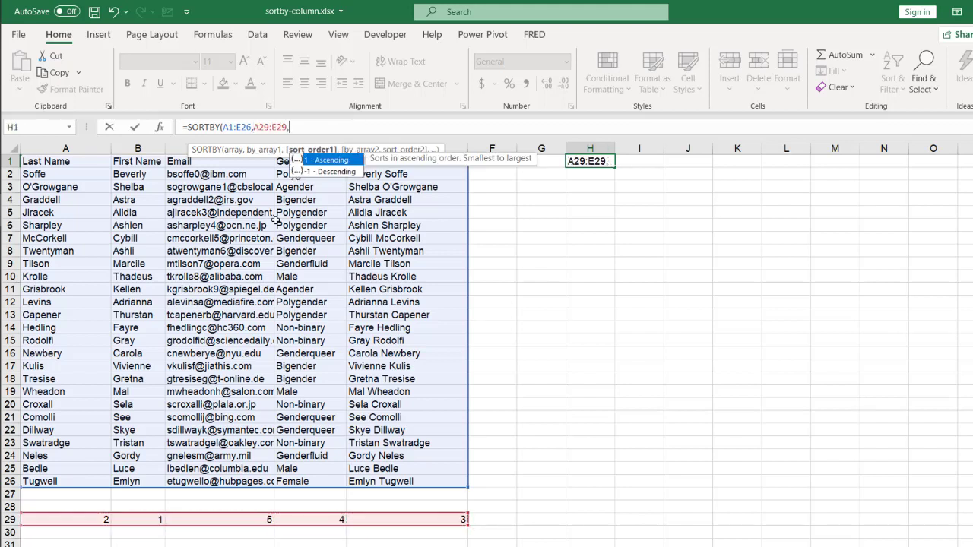
key(BackSpace)
text())
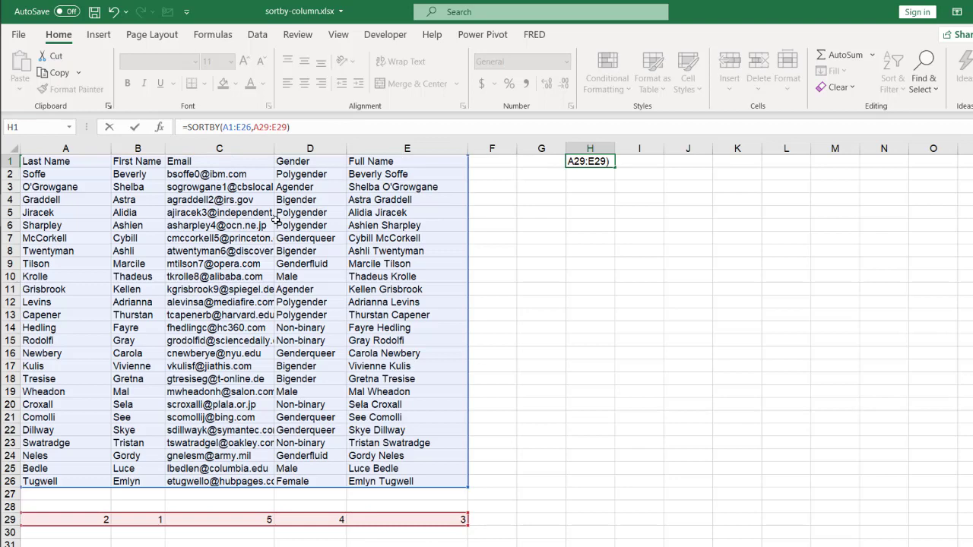
key(Return)
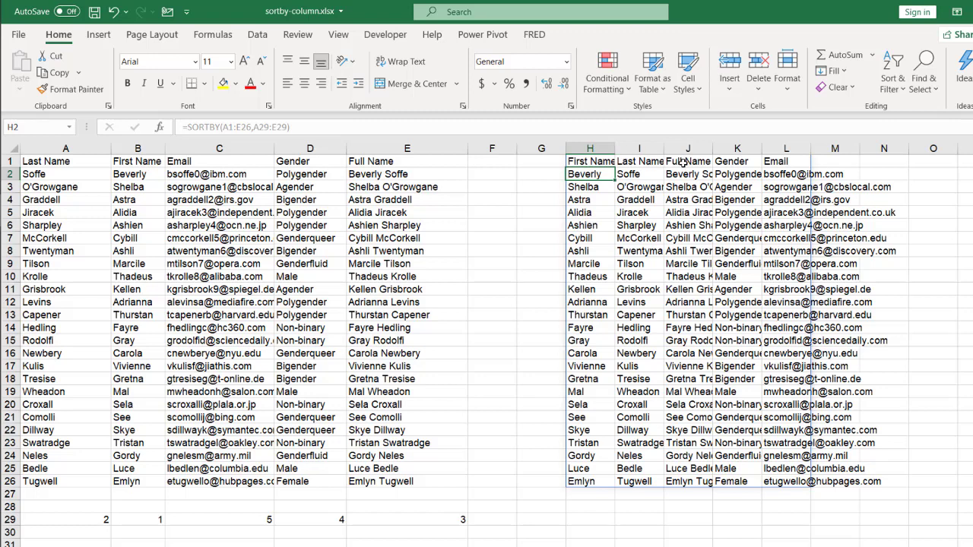
- AutoFit the widths of columns H through L to the contents of the reordered table
drag(590, 148, 769, 145)
double_click(769, 144)
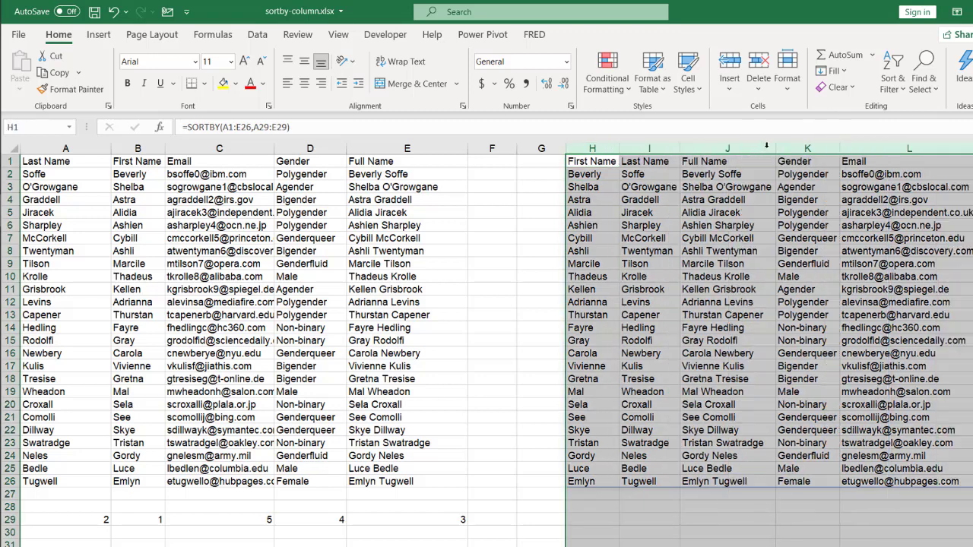
click(806, 237)
click(584, 149)
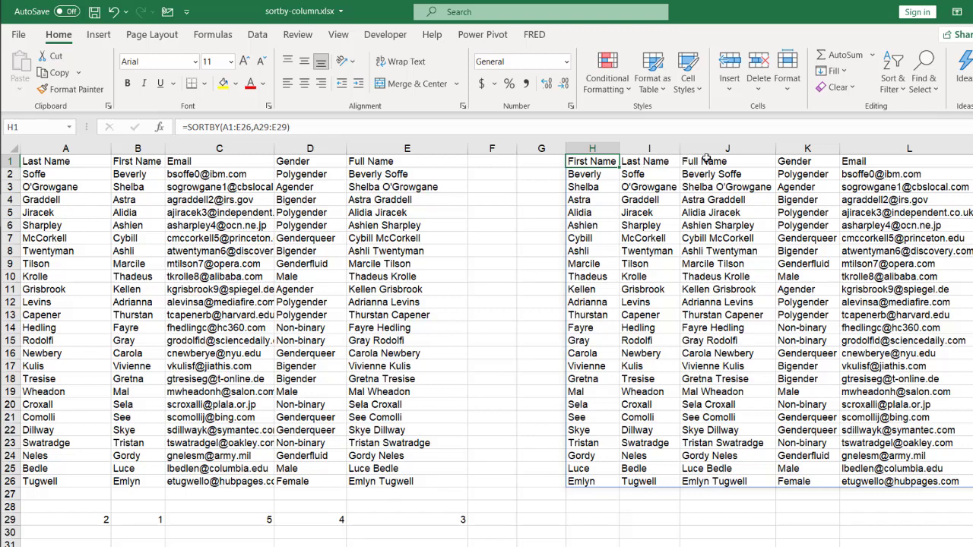
- Change the column order numbers in cells A29 to E29 to 3, 2, 4, 5 and 1
click(379, 518)
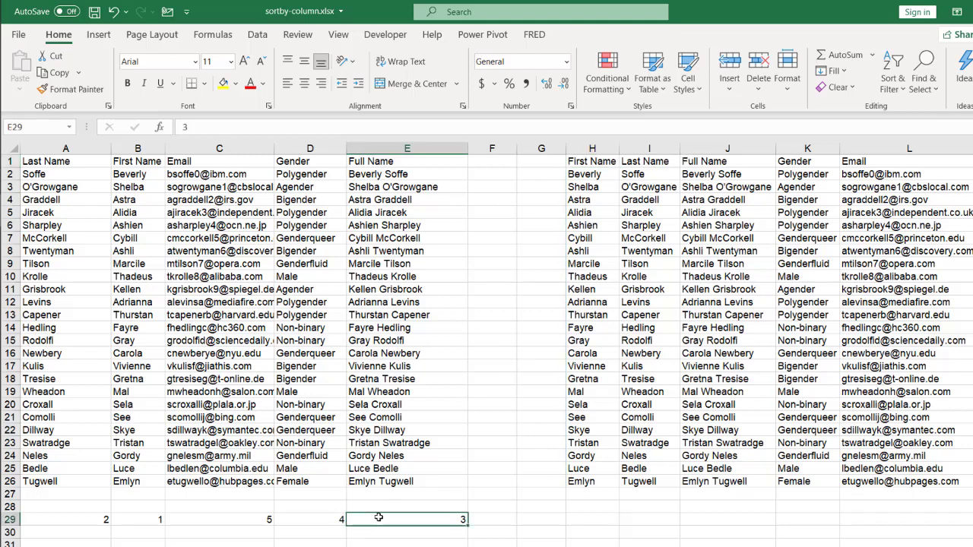
text(1)
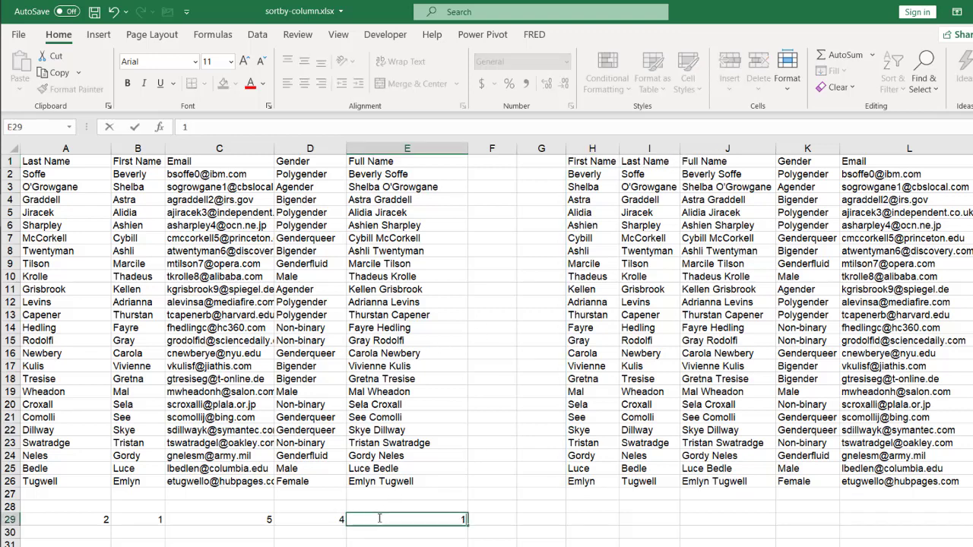
click(128, 518)
text(2)
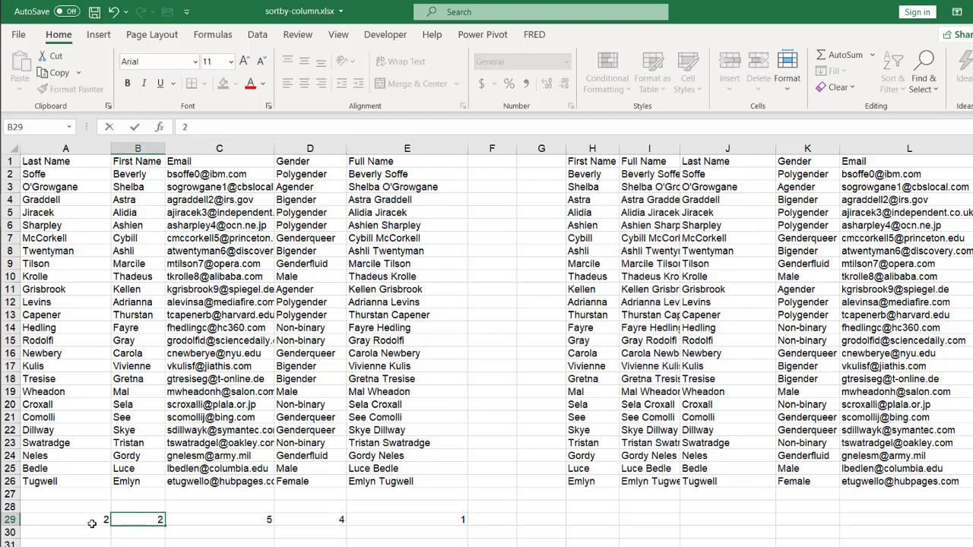
key(Return)
click(227, 518)
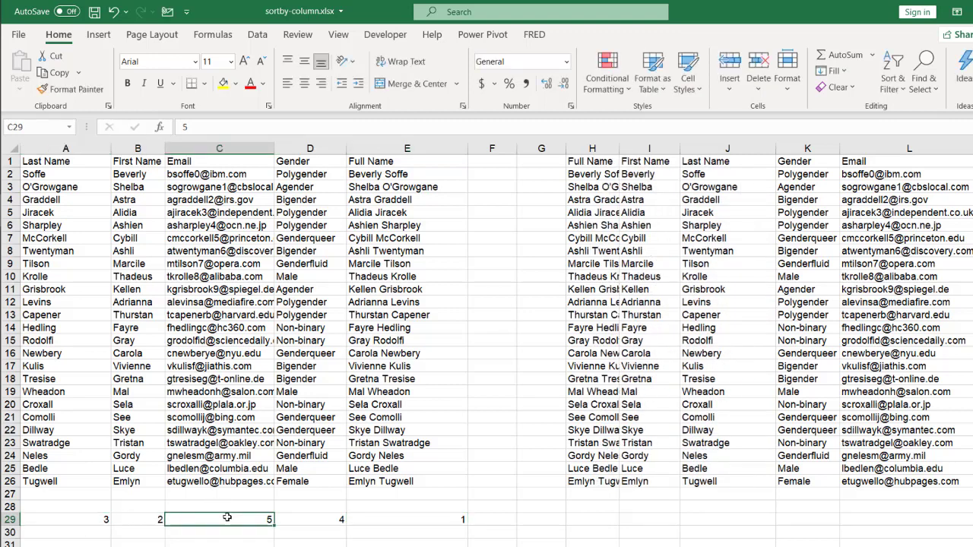
text(4)
click(298, 518)
text(5)
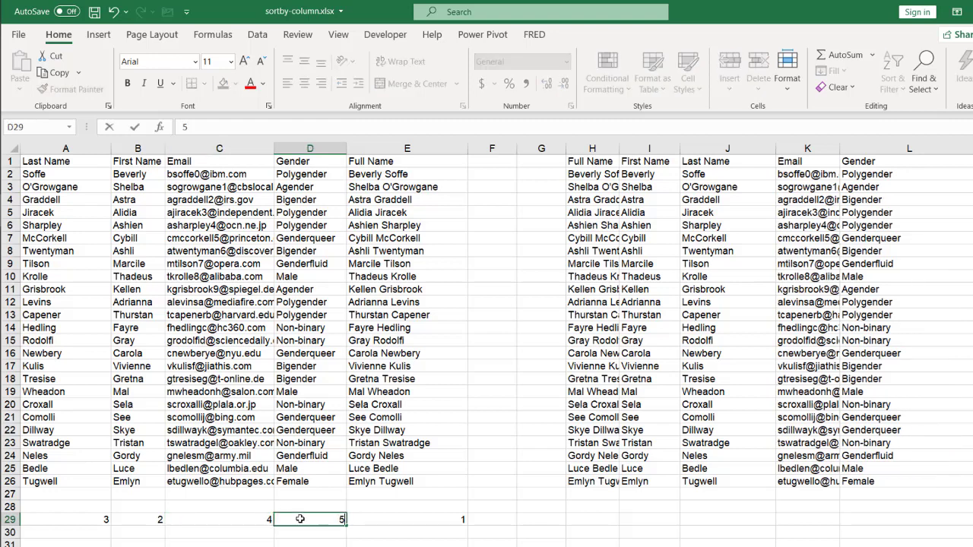
key(Return)
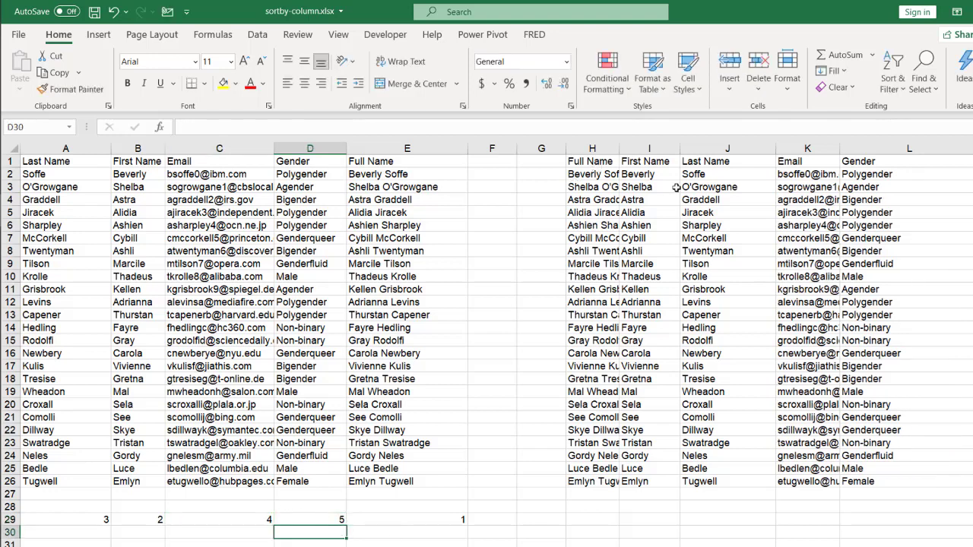
- AutoFit columns H through L to the contents of the newly reordered table
drag(593, 149, 910, 149)
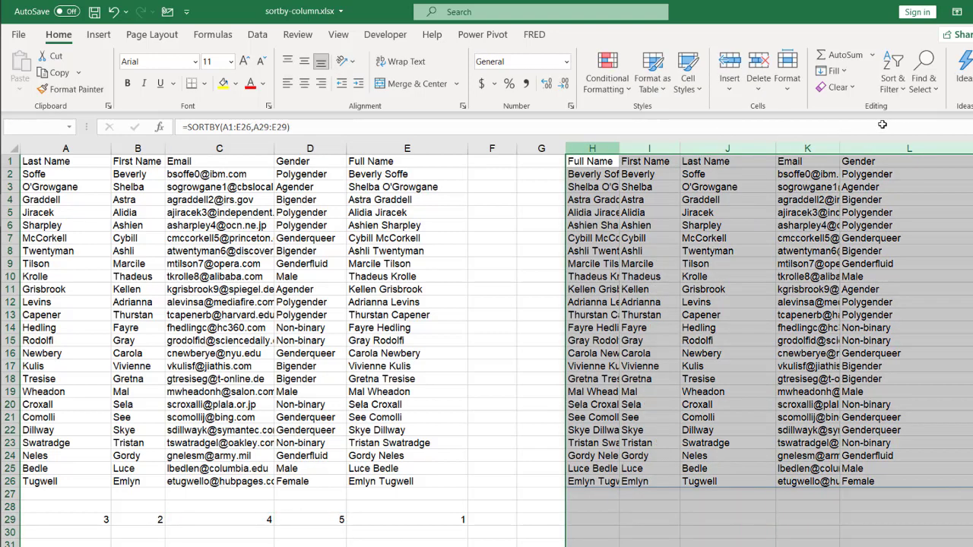
double_click(621, 150)
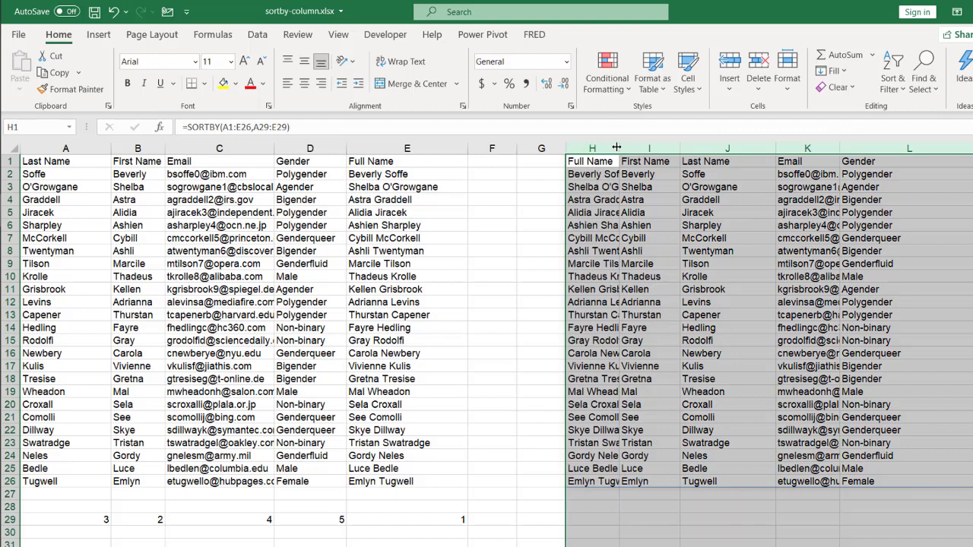
click(737, 512)
click(622, 162)
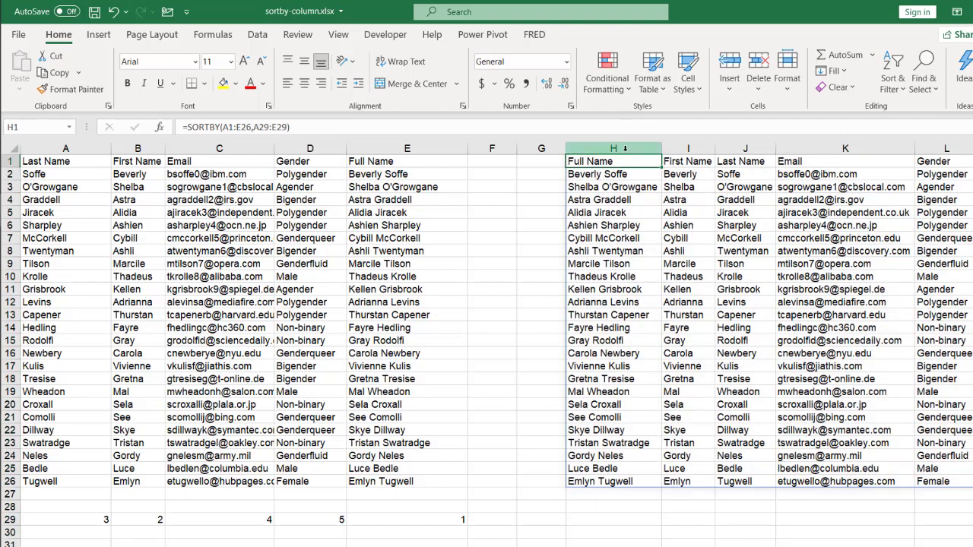
- Replace the SORTBY output in columns H through L with static values by copying and pasting it over itself as values
drag(613, 149, 929, 140)
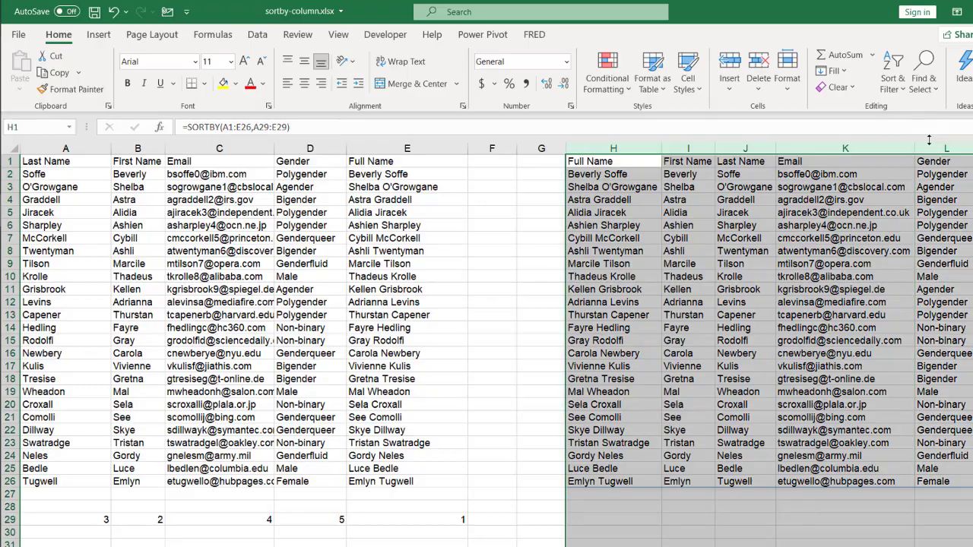
key(ctrl+c)
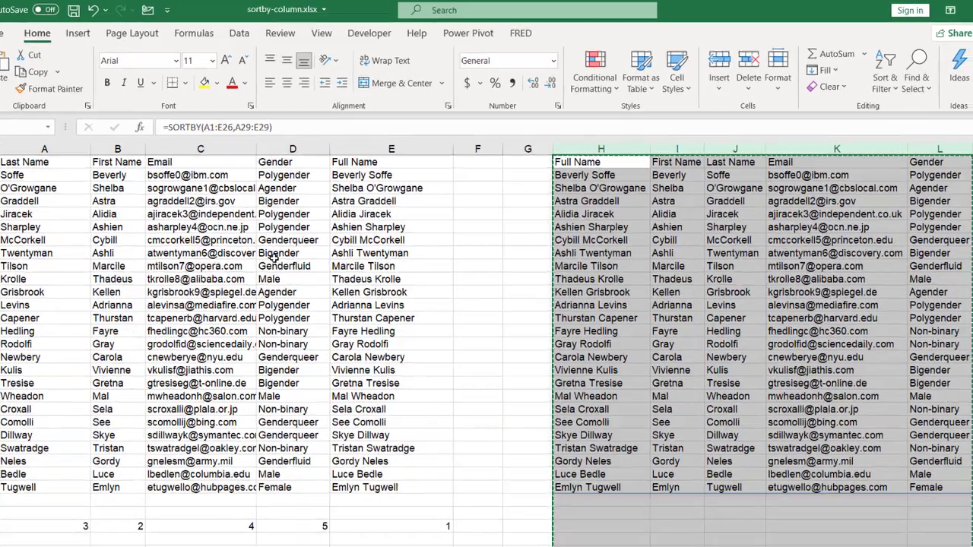
key(ctrl+v)
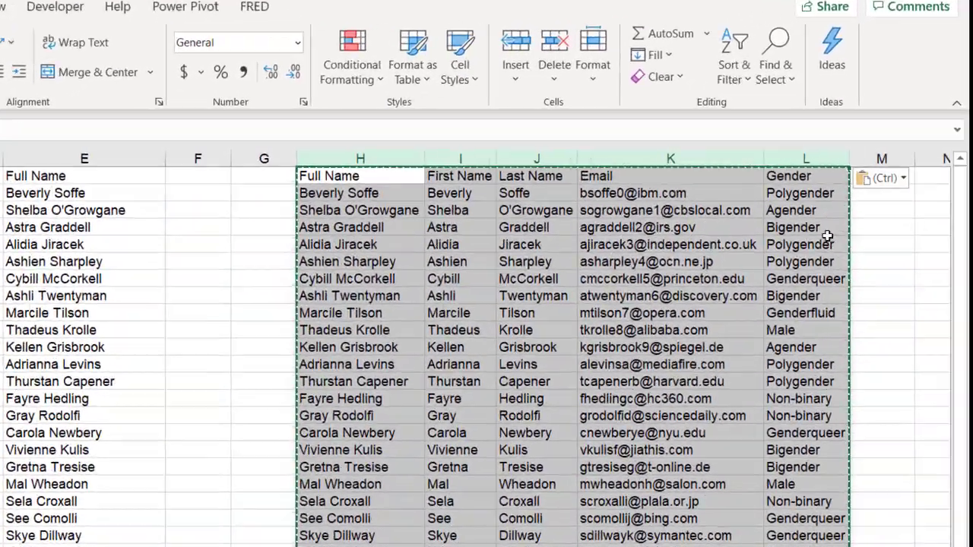
click(860, 185)
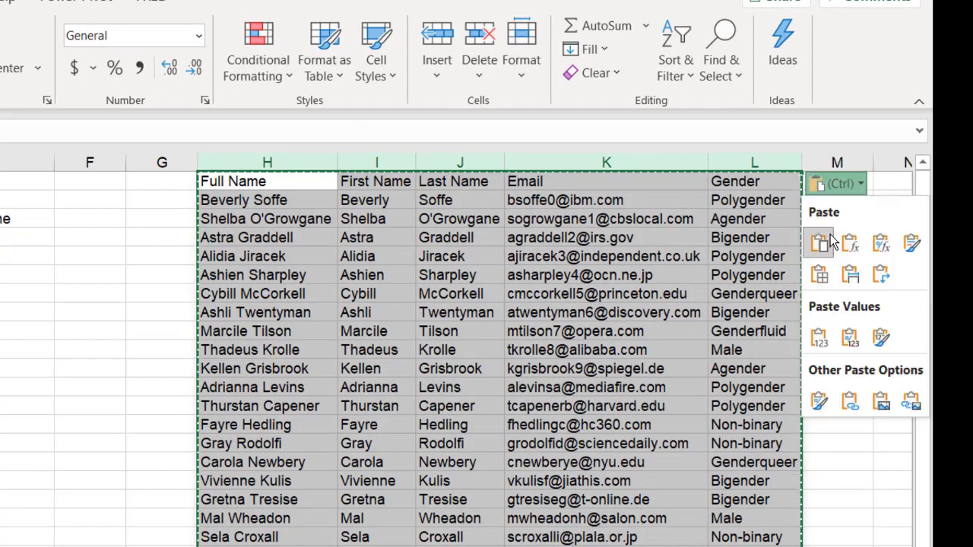
click(820, 339)
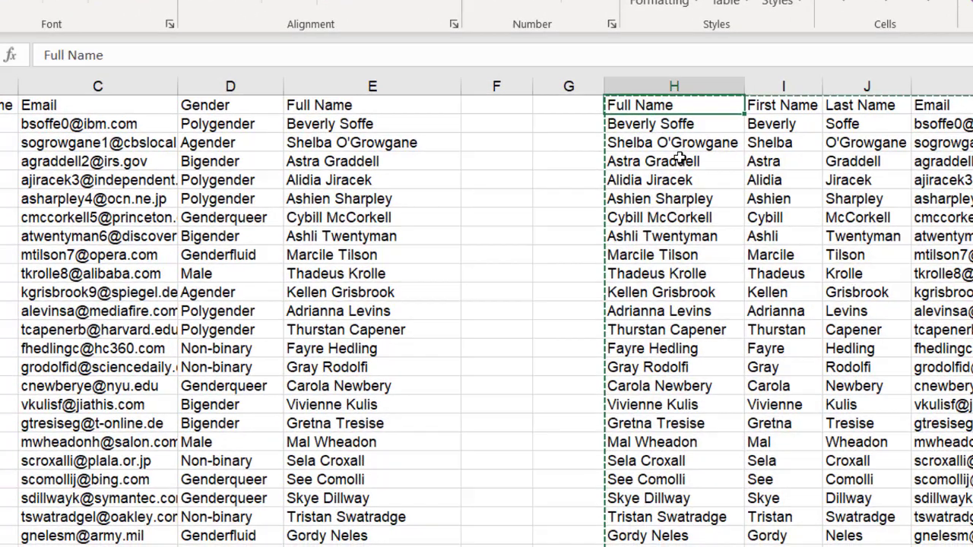
click(516, 191)
click(510, 302)
click(730, 265)
key(Escape)
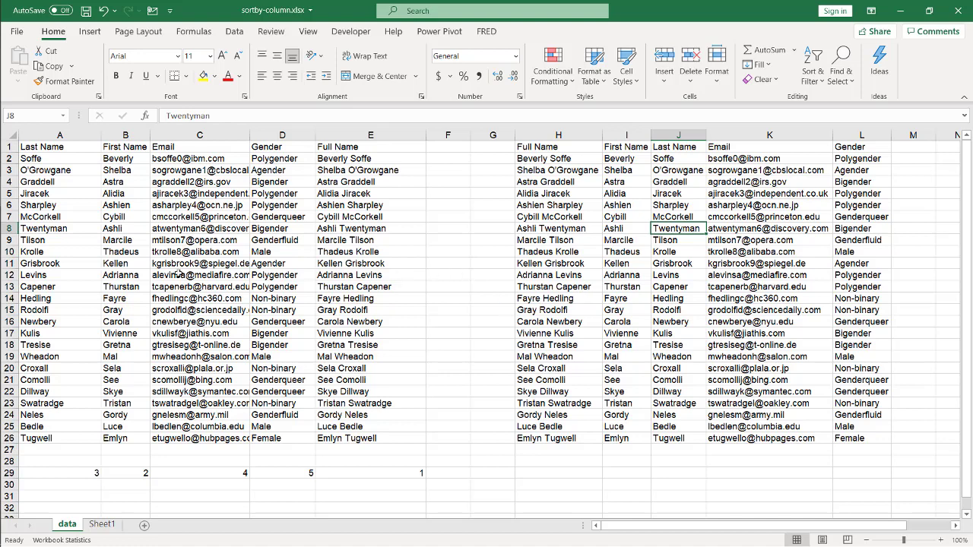
- Copy the reordered columns H through L and review the order numbers in cells A29 to E29
drag(559, 136, 861, 135)
key(ctrl+c)
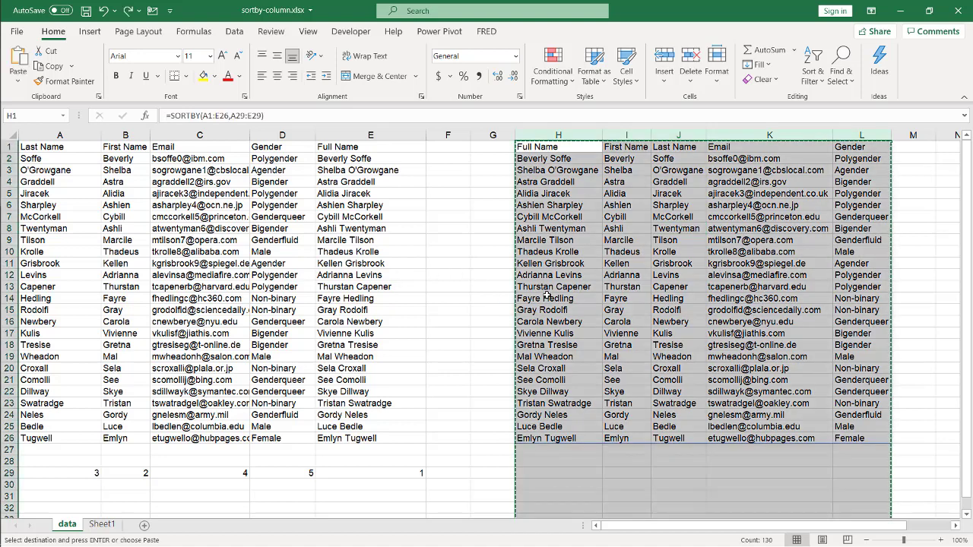
click(291, 473)
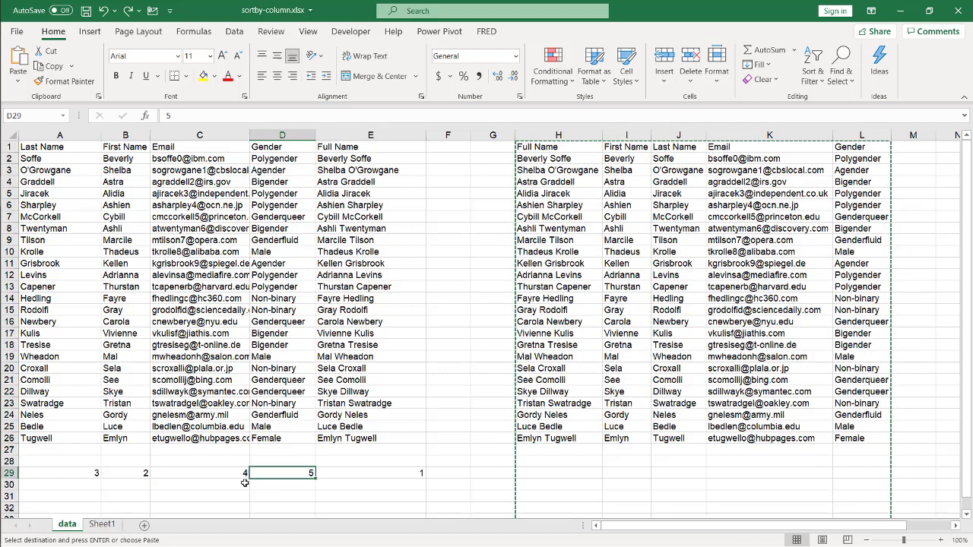
click(227, 476)
click(117, 476)
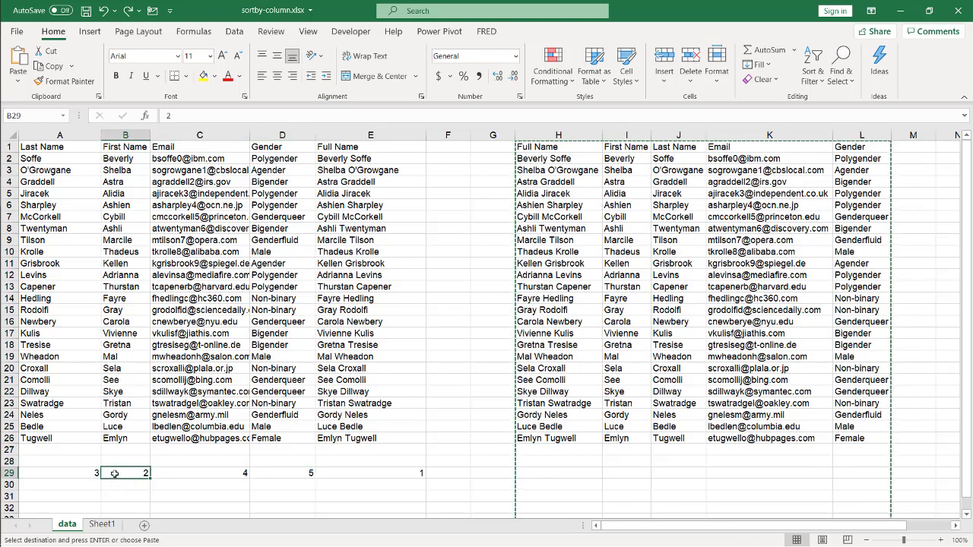
click(411, 473)
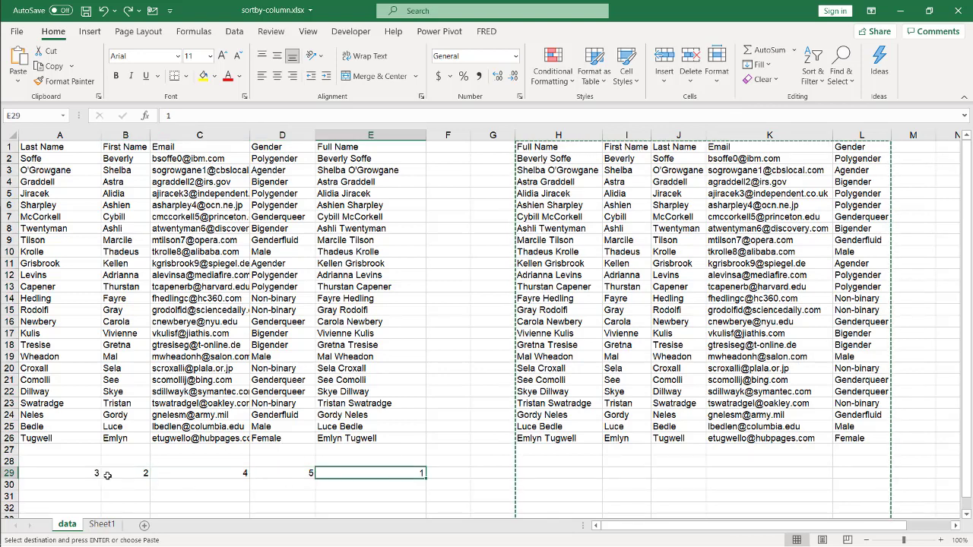
drag(76, 473, 339, 469)
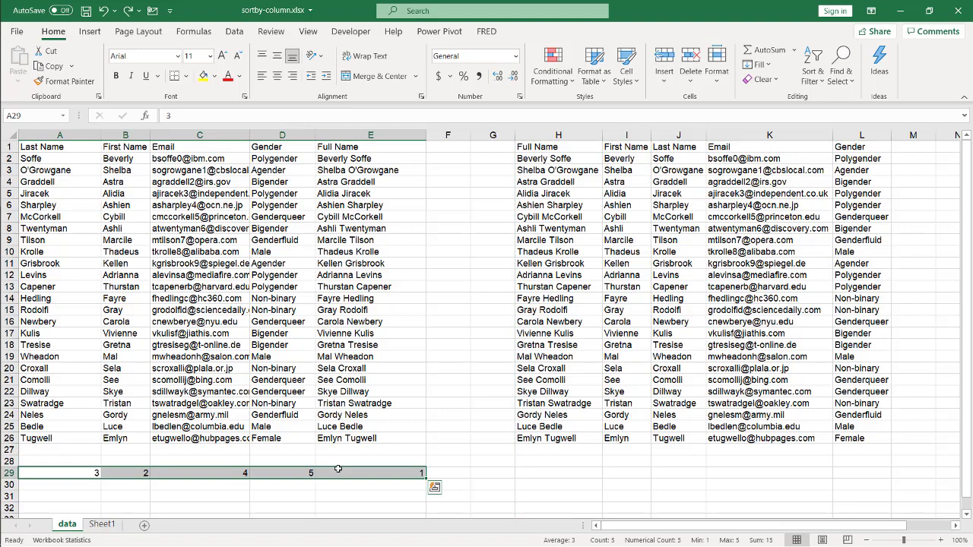